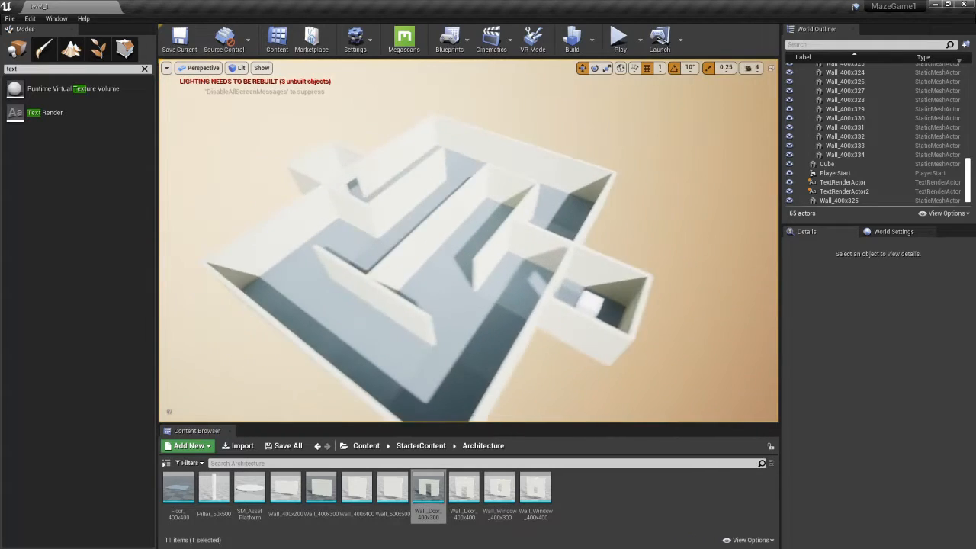
Step: Move the two ungrouped door walls, Wall_400x325 and Wall_400x335, into the existing walls folder
left_click(834, 173)
scroll(833, 195, "down", 1)
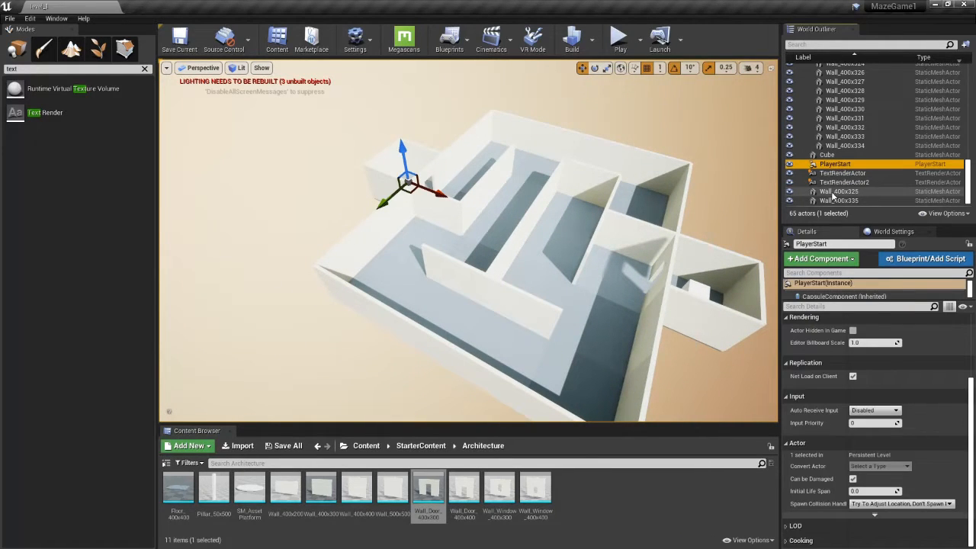
left_click(835, 192)
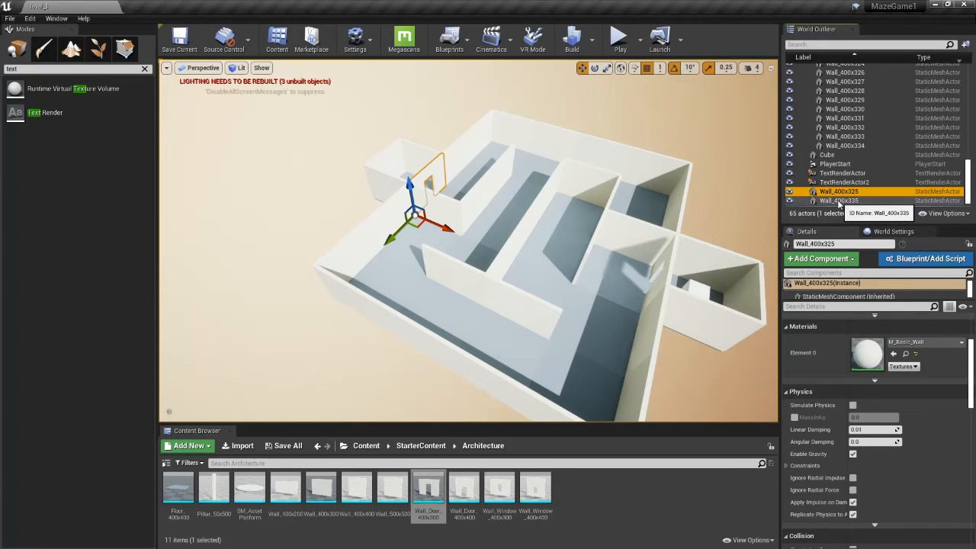
left_click(839, 200, "ctrl")
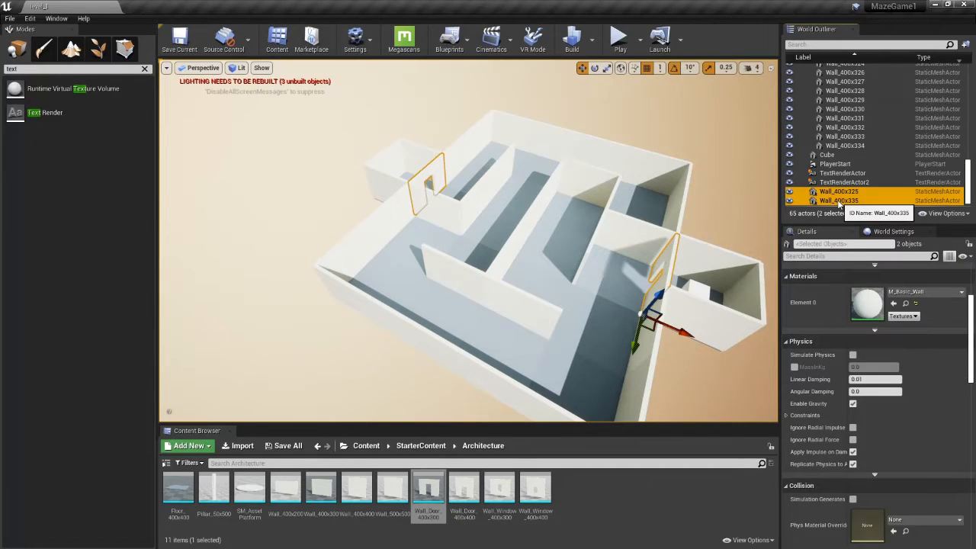
right_click(839, 202)
mouse_move(871, 488)
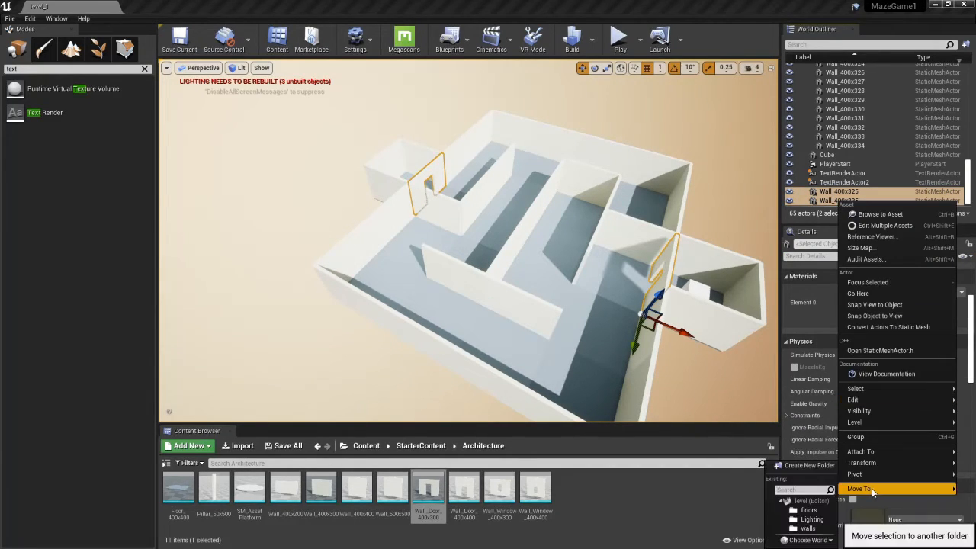
left_click(807, 528)
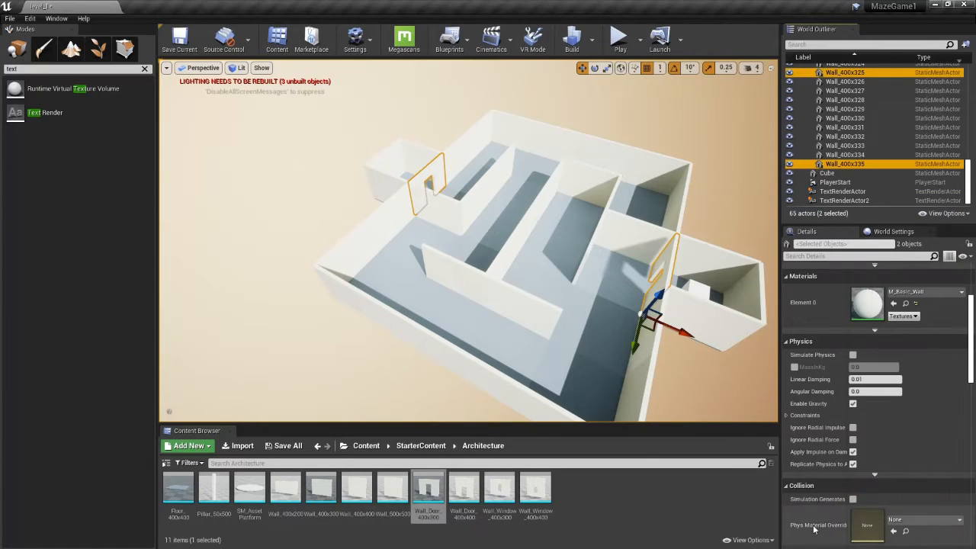
Step: Put PlayerStart and both text render actors into a new outliner folder named tools
left_click(837, 183)
left_click(843, 201, "shift")
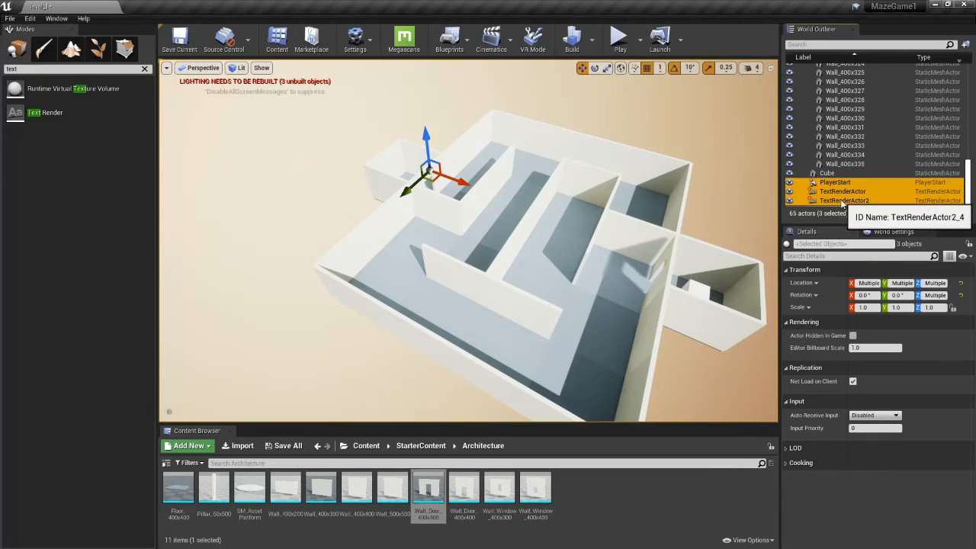
right_click(843, 202)
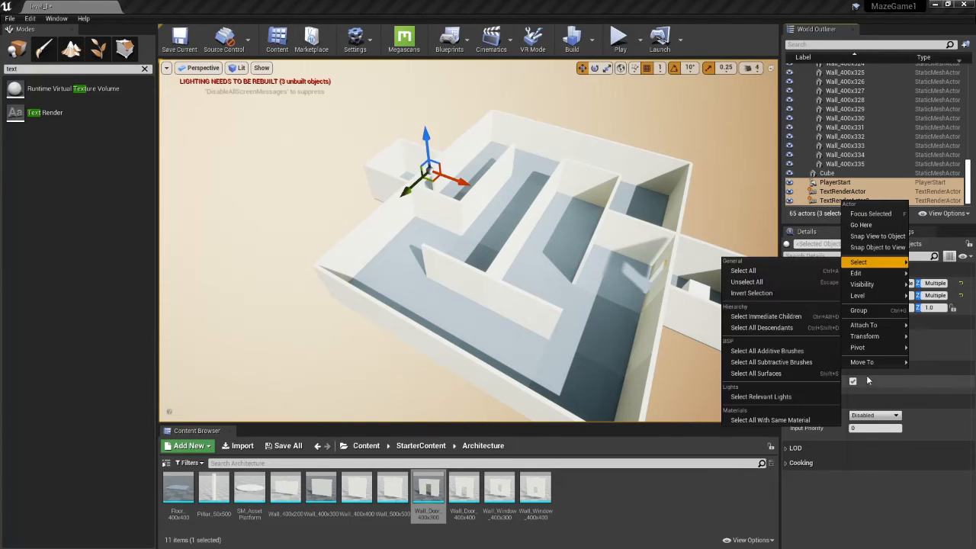
mouse_move(867, 363)
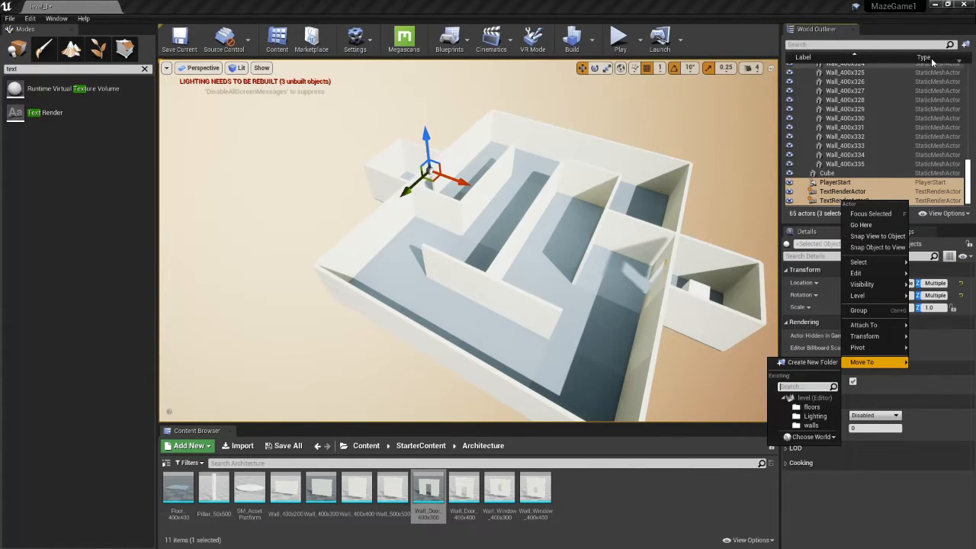
left_click(965, 45)
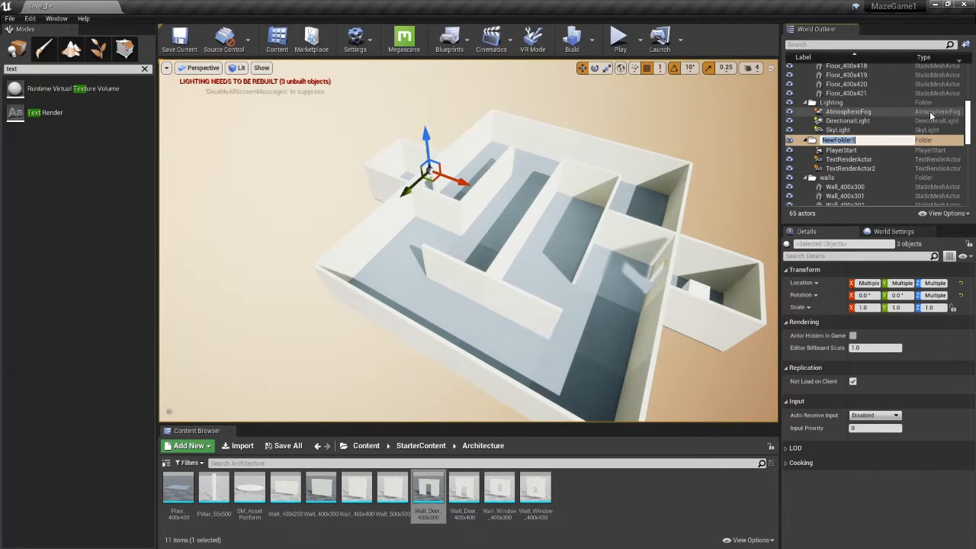
type("tools")
key("Return")
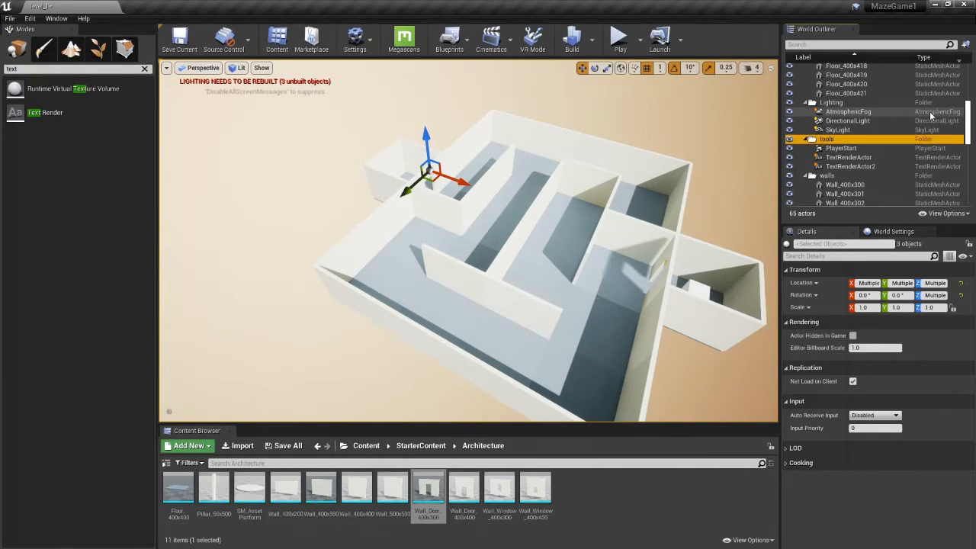
Step: Collapse the Lighting, tools, walls and floors folders in the World Outliner
left_click(805, 102)
left_click(805, 111)
left_click(805, 121)
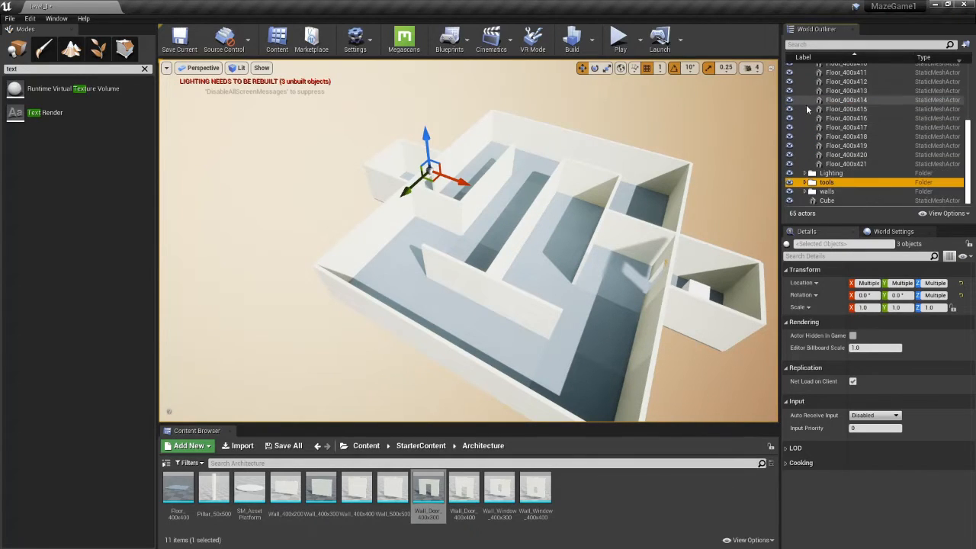
scroll(805, 107, "up", 4)
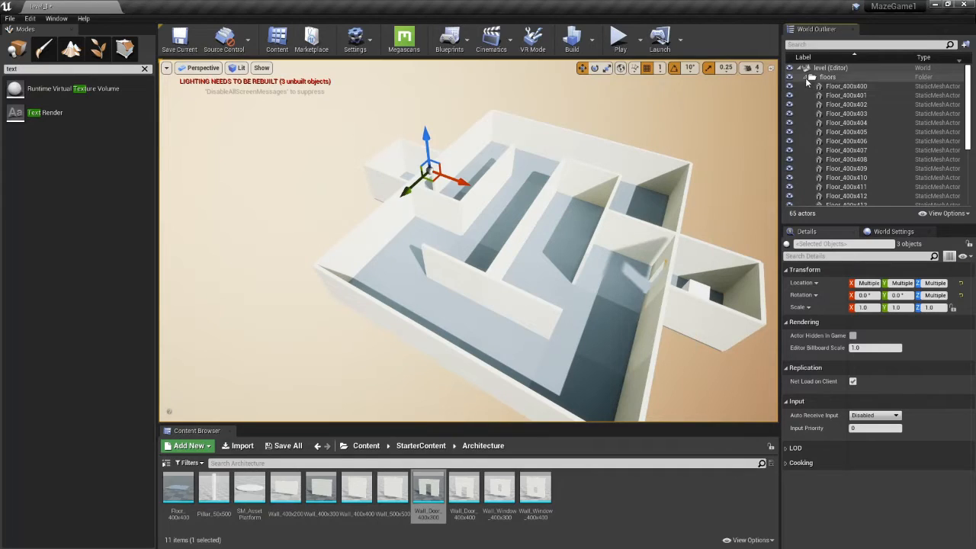
left_click(805, 77)
left_click(684, 114)
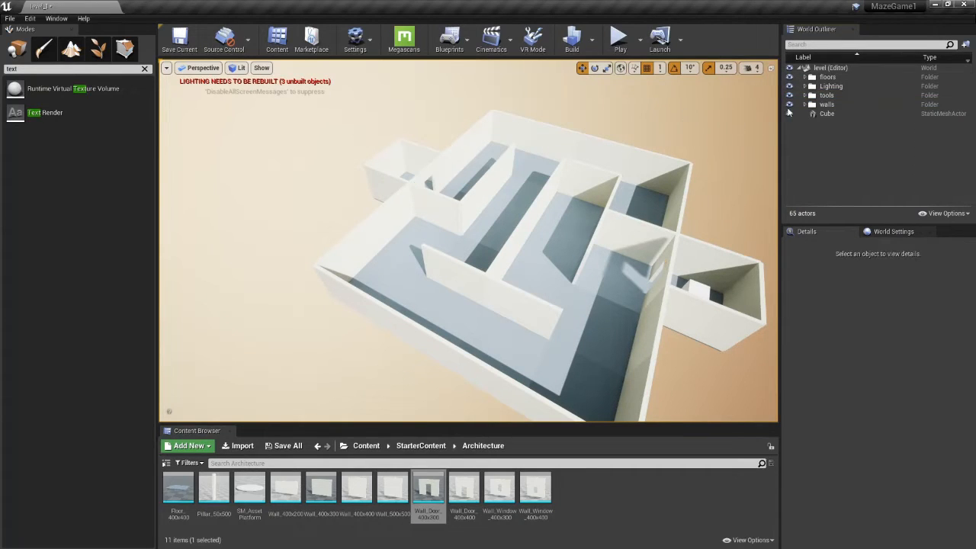
Step: Move the Cube actor into the tools folder and clear the selection
left_click(820, 114)
left_click_drag(828, 114, 828, 96)
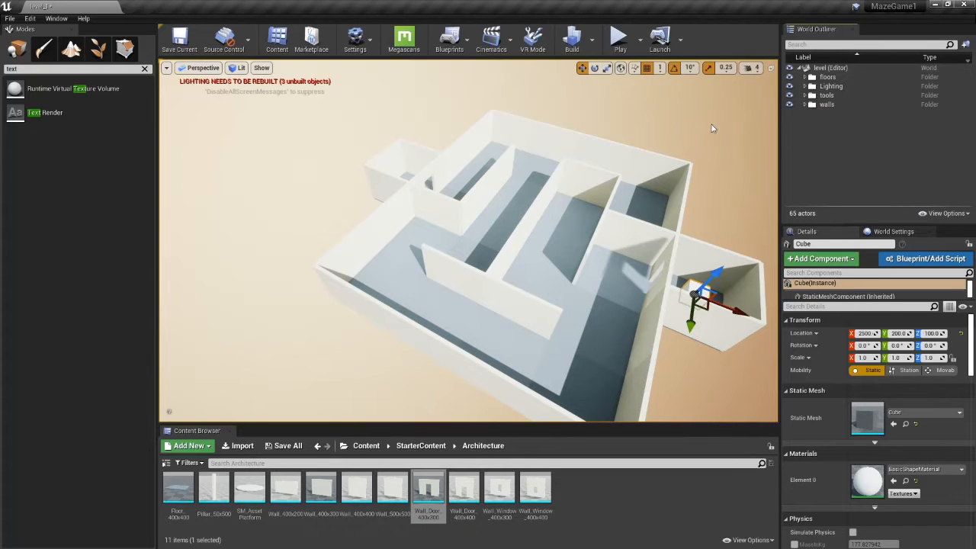
left_click(731, 170)
key("d")
right_click_drag(547, 212, 439, 242)
key("w")
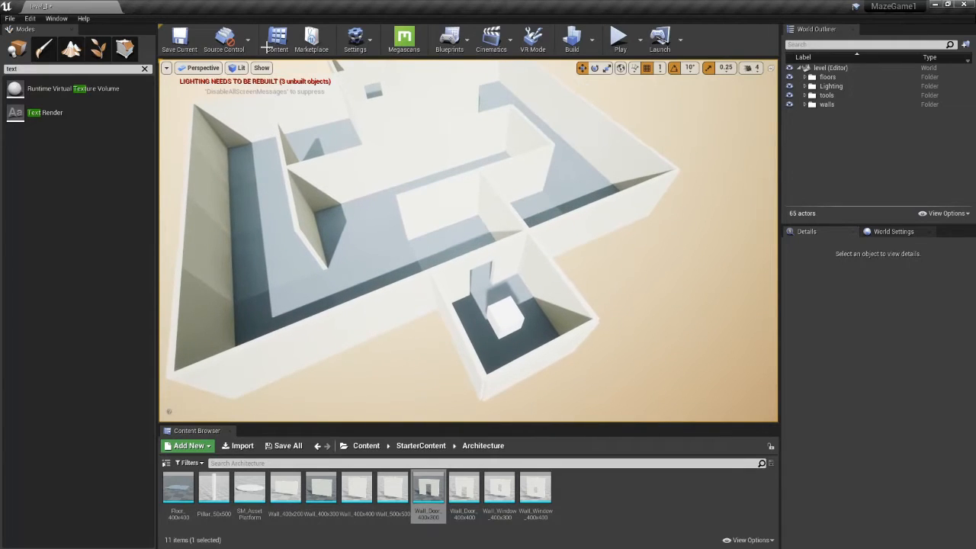
Step: Open the Project Settings and place their window clear over the level view
left_click(25, 19)
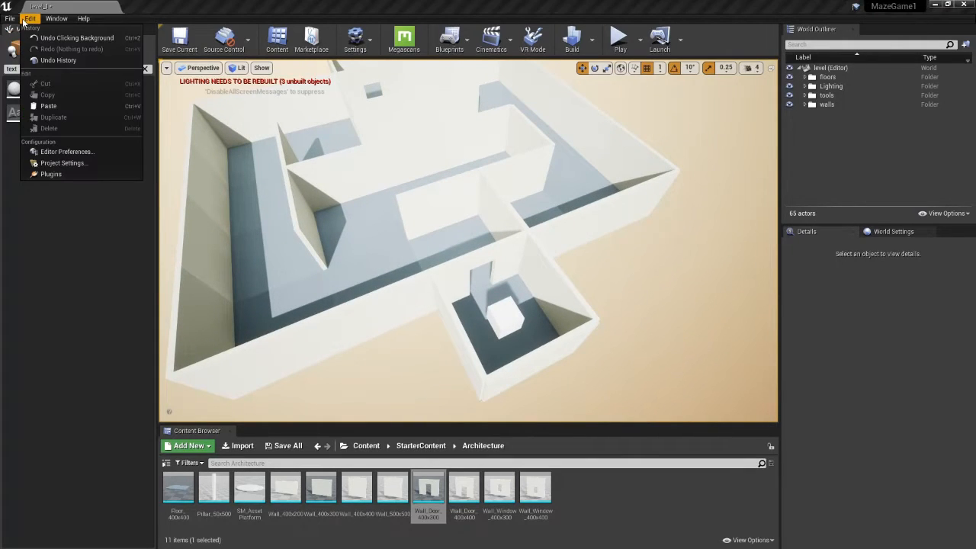
left_click(53, 162)
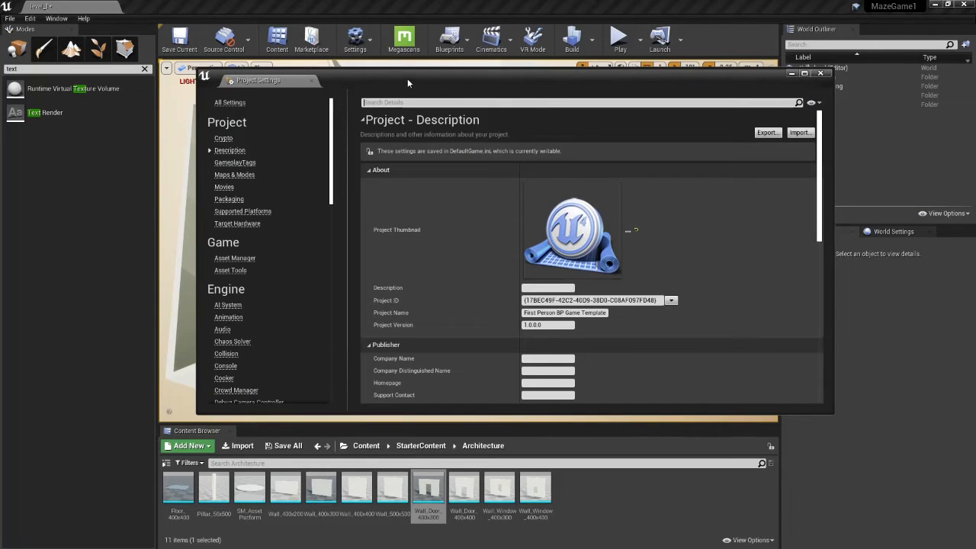
left_click_drag(407, 79, 381, 34)
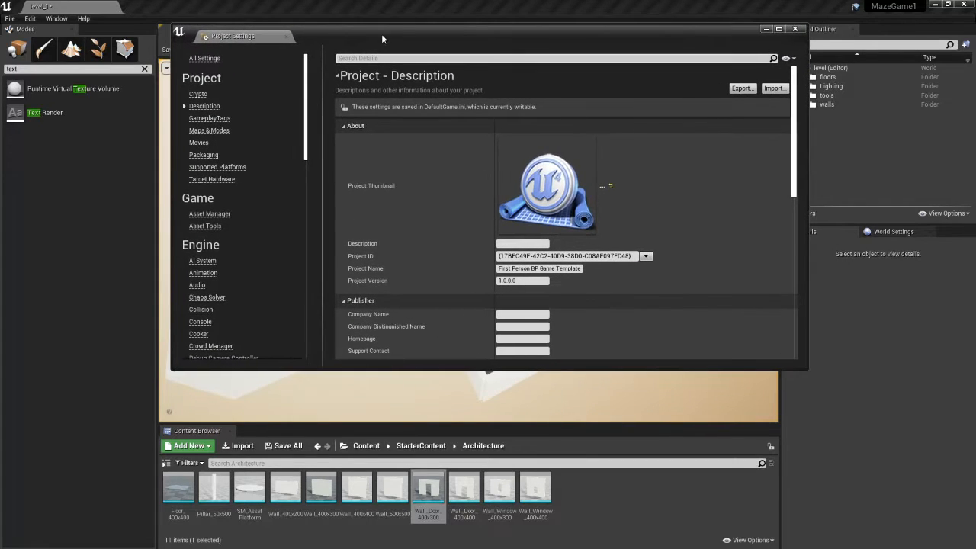
Step: Try a logo PNG from the desktop's cgpirates folder as the project thumbnail
left_click(603, 185)
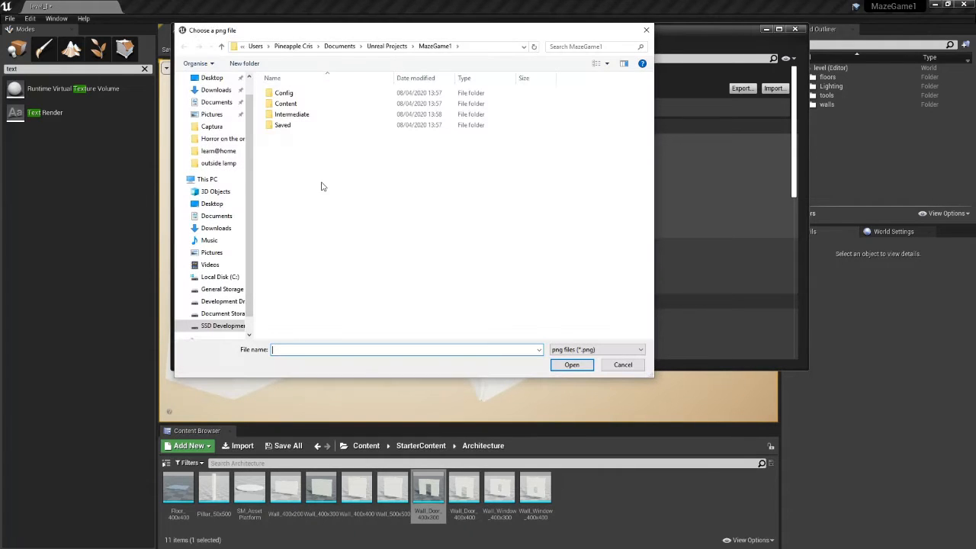
left_click(216, 78)
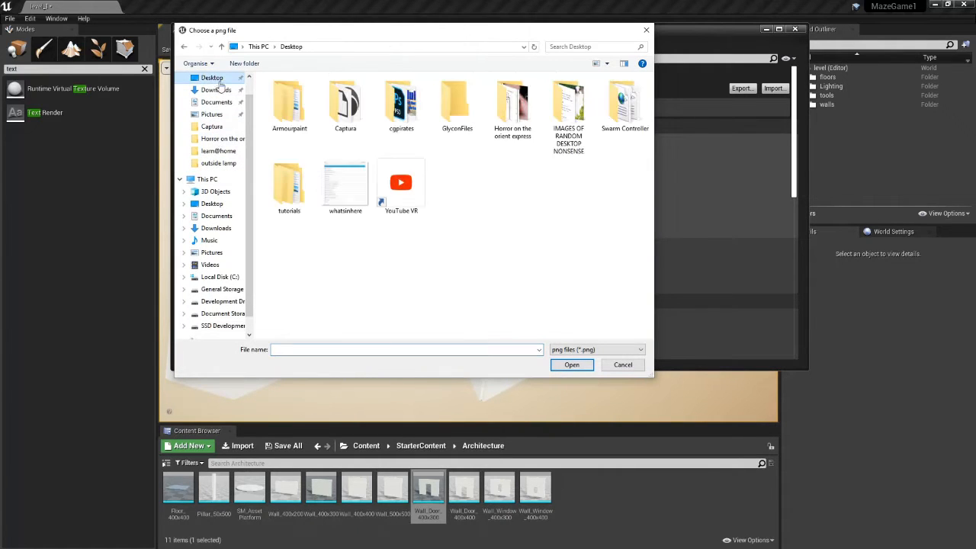
left_click(386, 111)
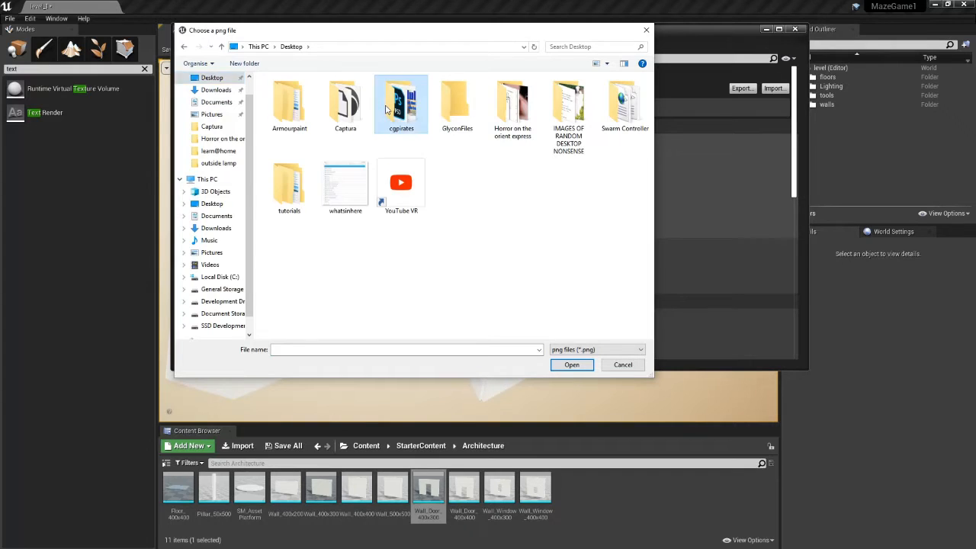
double_click(386, 110)
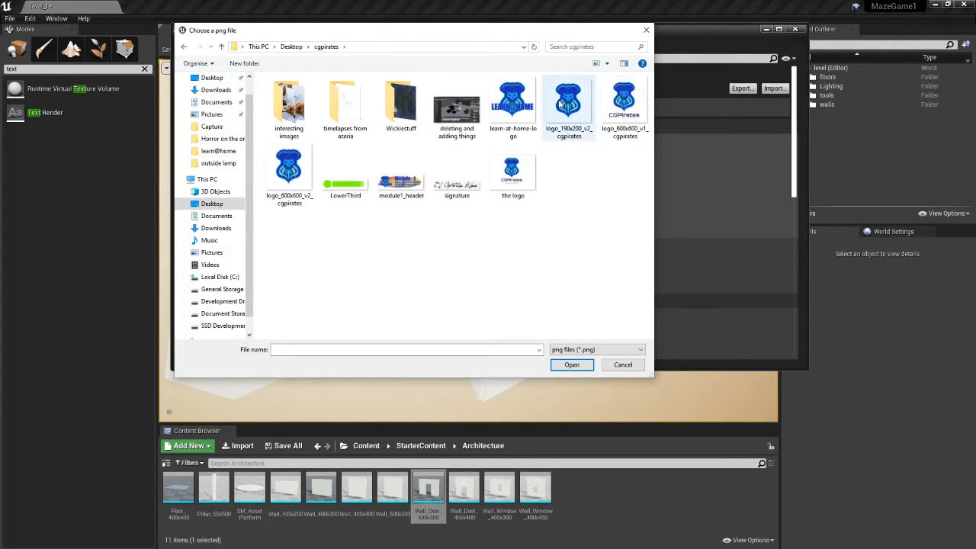
double_click(278, 169)
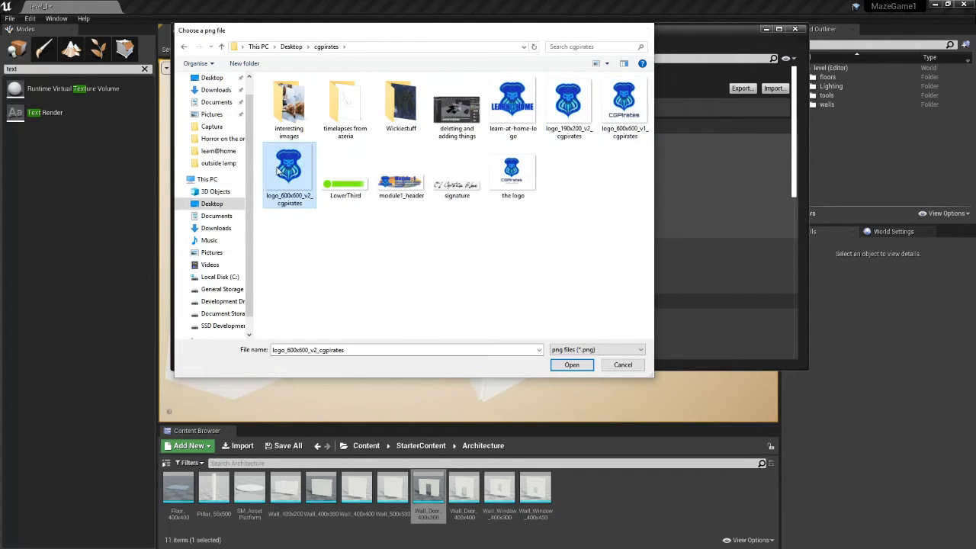
Step: Set the project name to "Simple Maze Game"
scroll(490, 262, "down", 1)
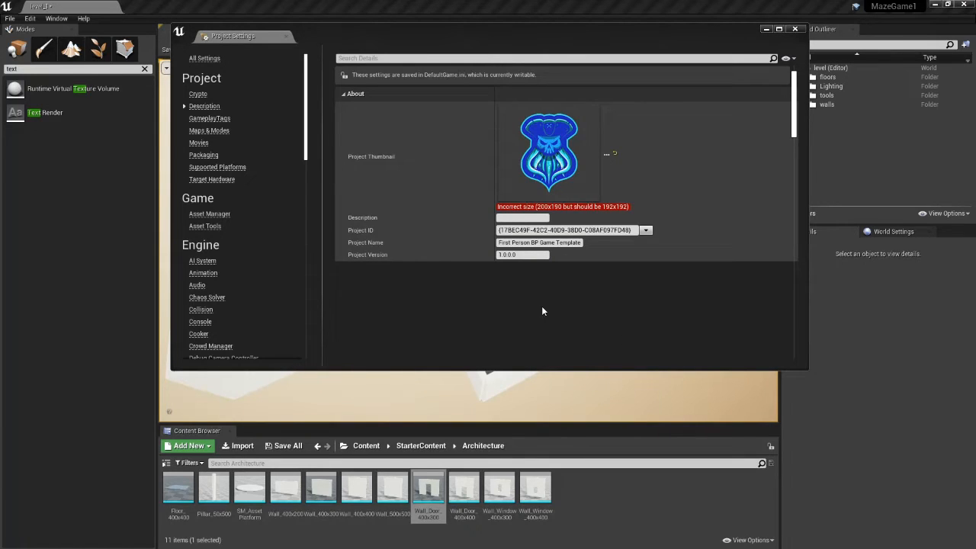
double_click(561, 243)
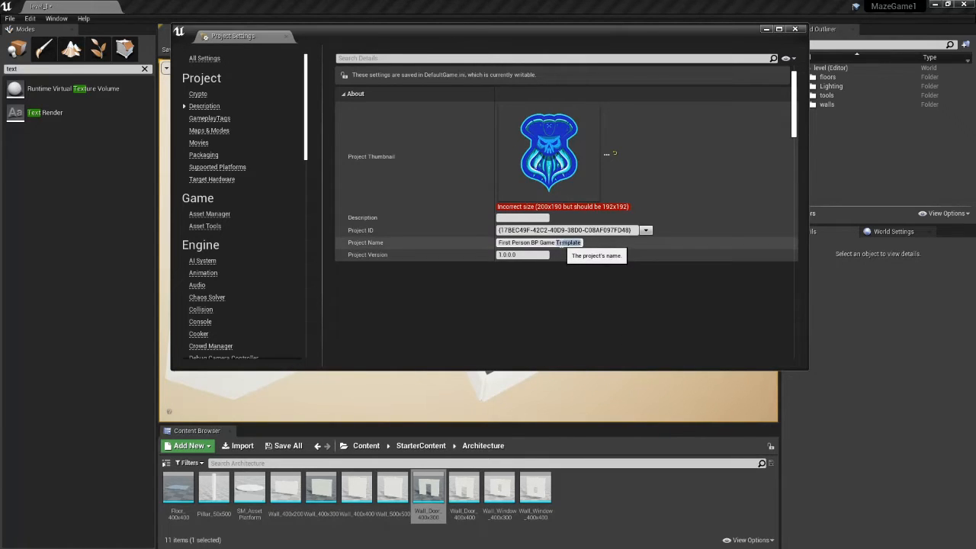
left_click(557, 242)
key("ctrl+a")
type("Simple Ma")
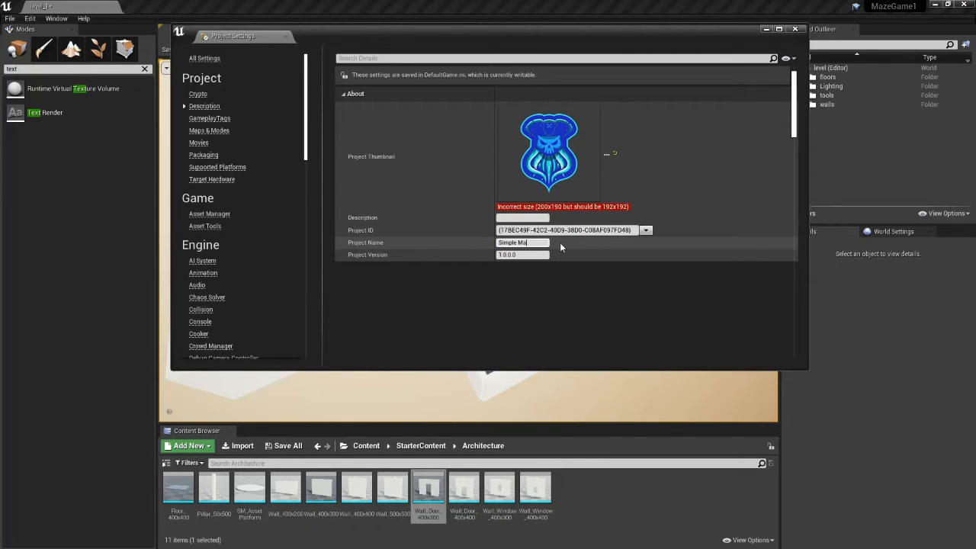
type("ze Game")
key("Return")
Step: Reset the project thumbnail to its default and enter the description "A Simple maze game as part of the cgpirates module 2"
left_click(525, 218)
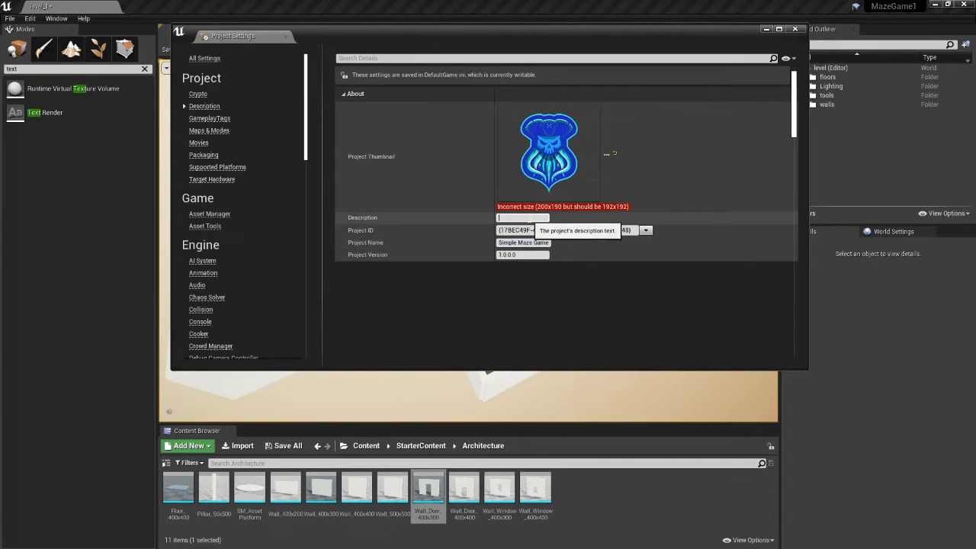
left_click(614, 153)
left_click(519, 212)
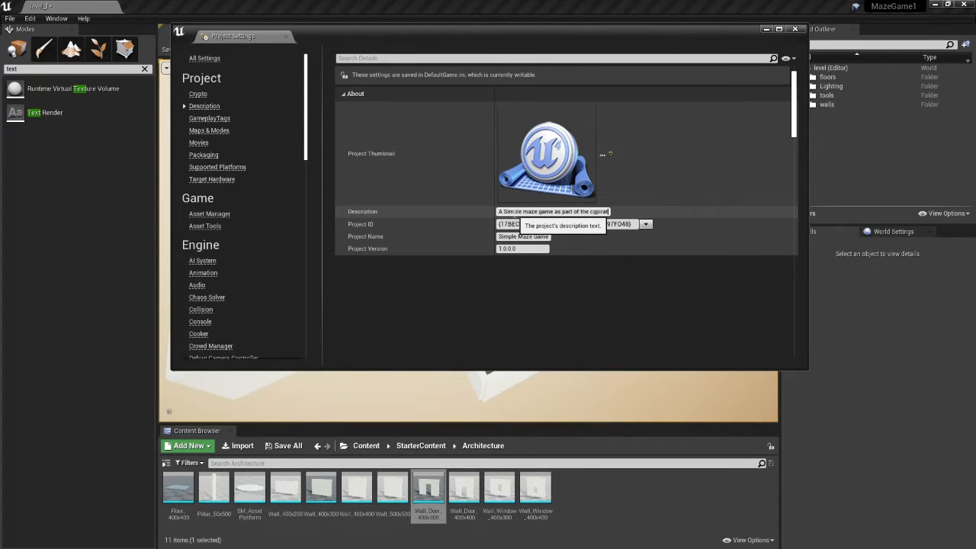
key("Return")
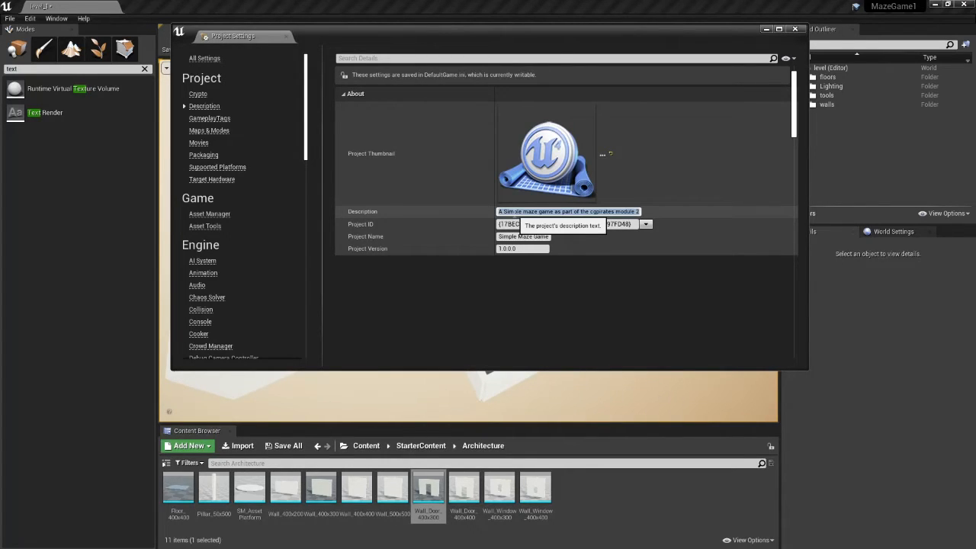
Step: Set both the Editor Startup Map and the Game Default Map to level_1 in the project's Maps & Modes settings
left_click(209, 131)
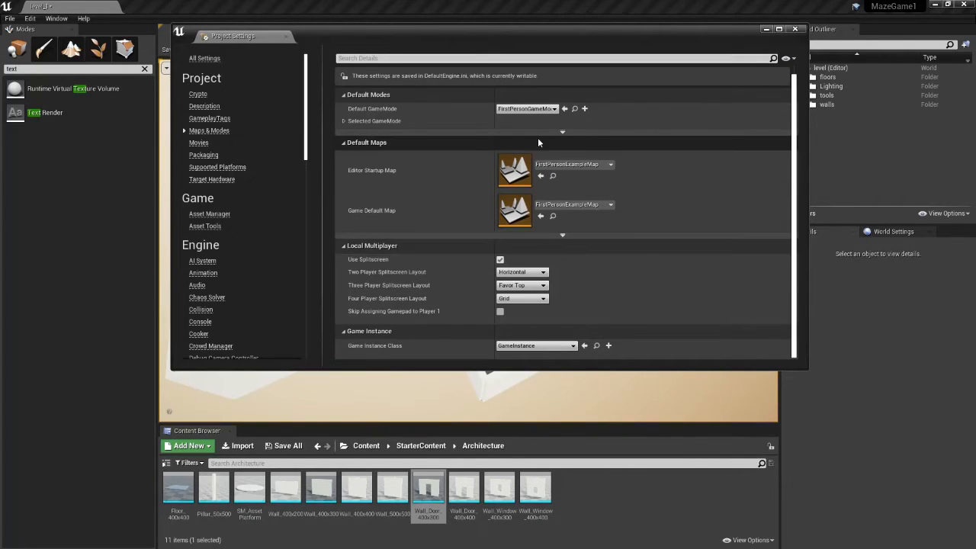
left_click(596, 163)
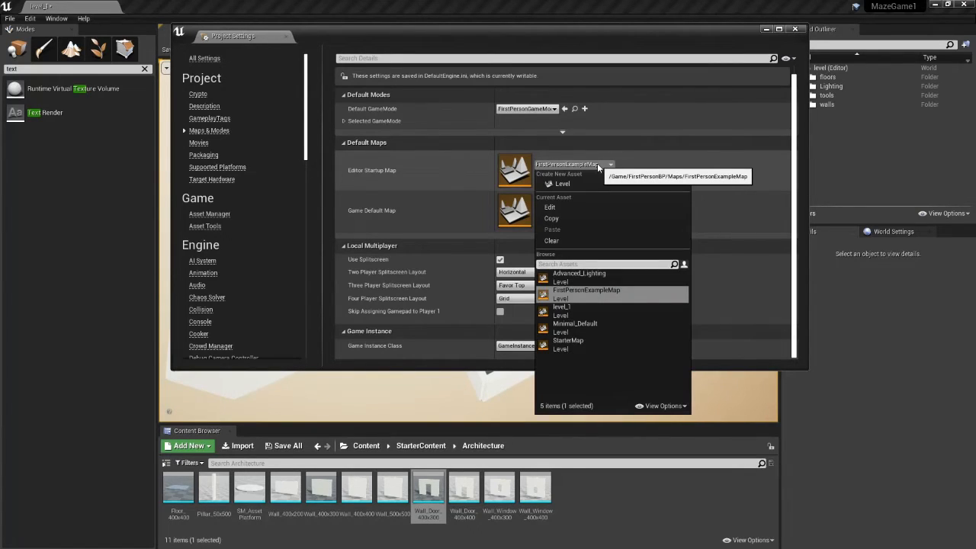
left_click(560, 311)
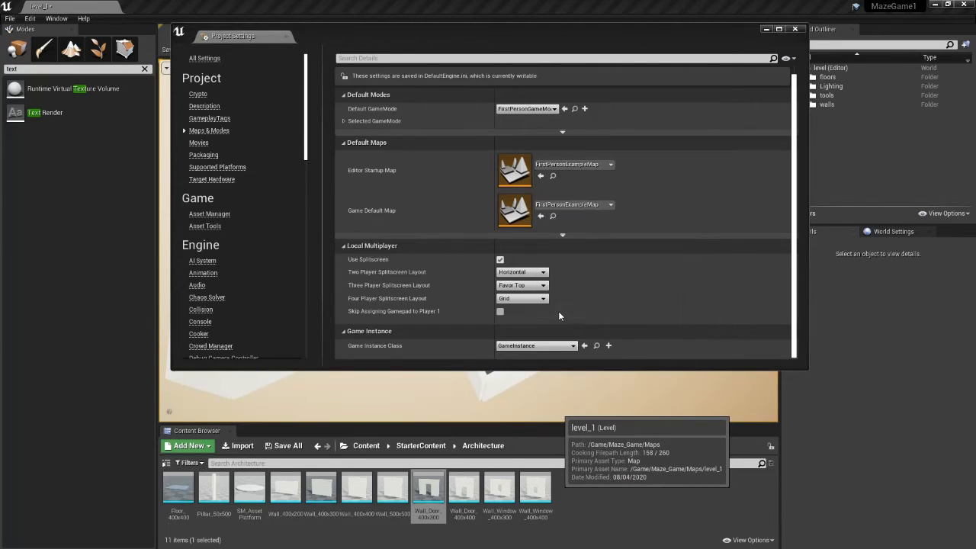
left_click(565, 206)
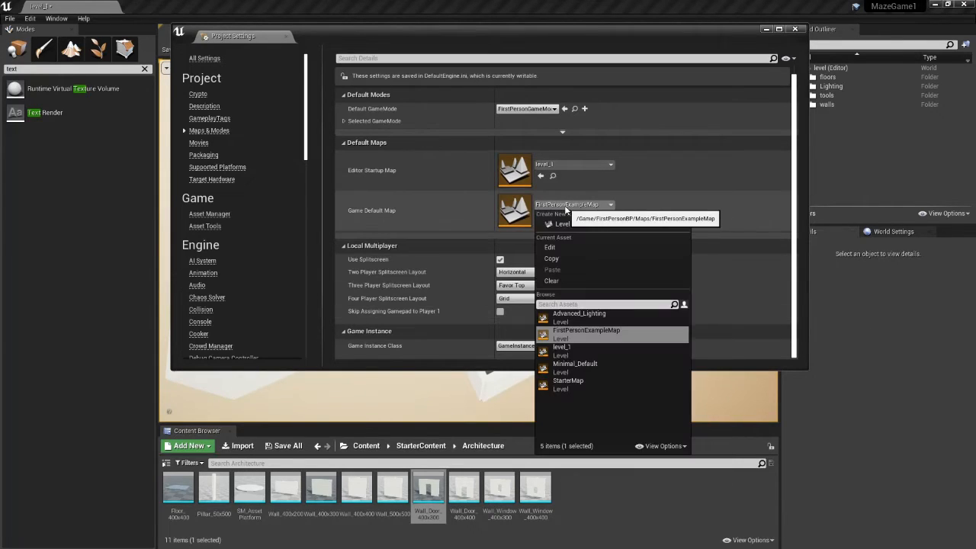
left_click(561, 348)
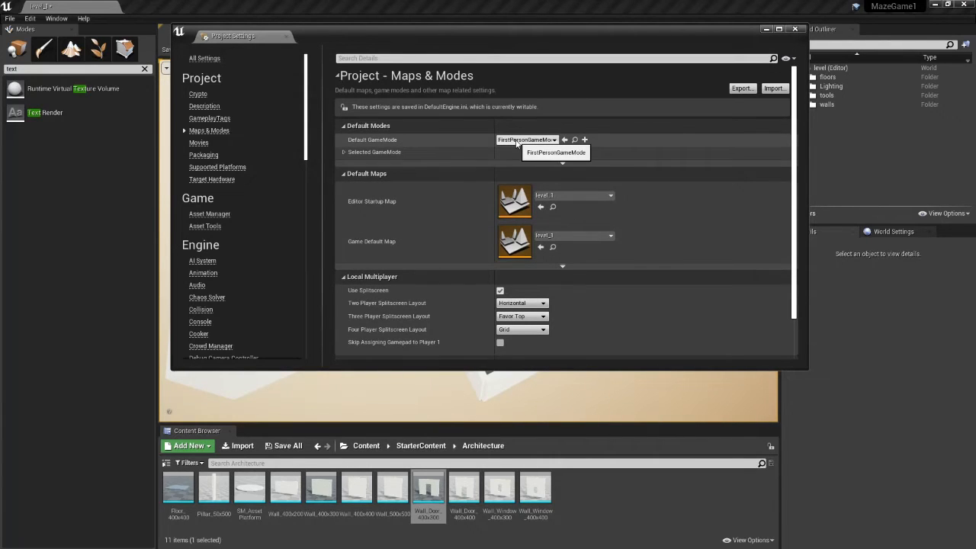
scroll(436, 226, "down", 1)
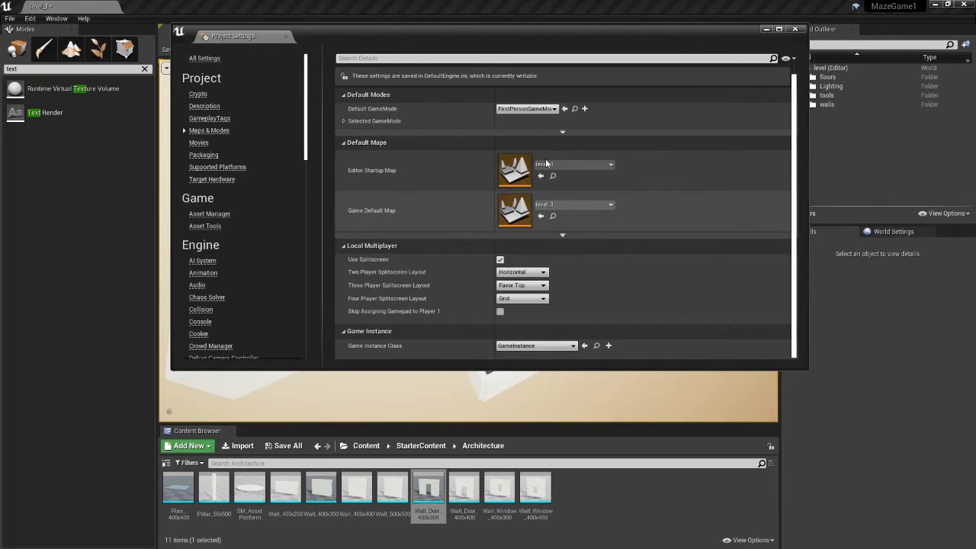
Step: Close the project settings and bring the whole maze level into an overview from above
scroll(335, 186, "up", 1)
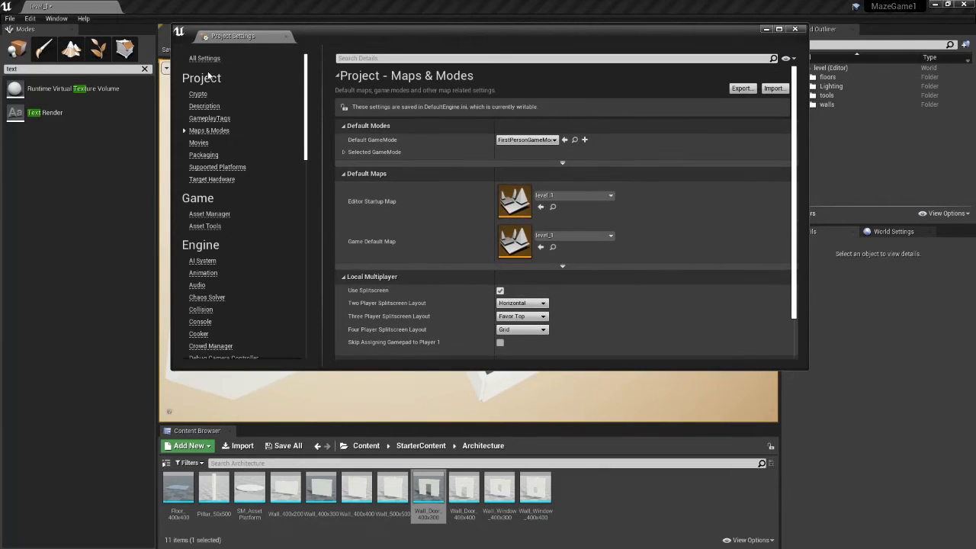
left_click(794, 29)
right_click_drag(468, 241, 695, 224)
key("s")
key("w")
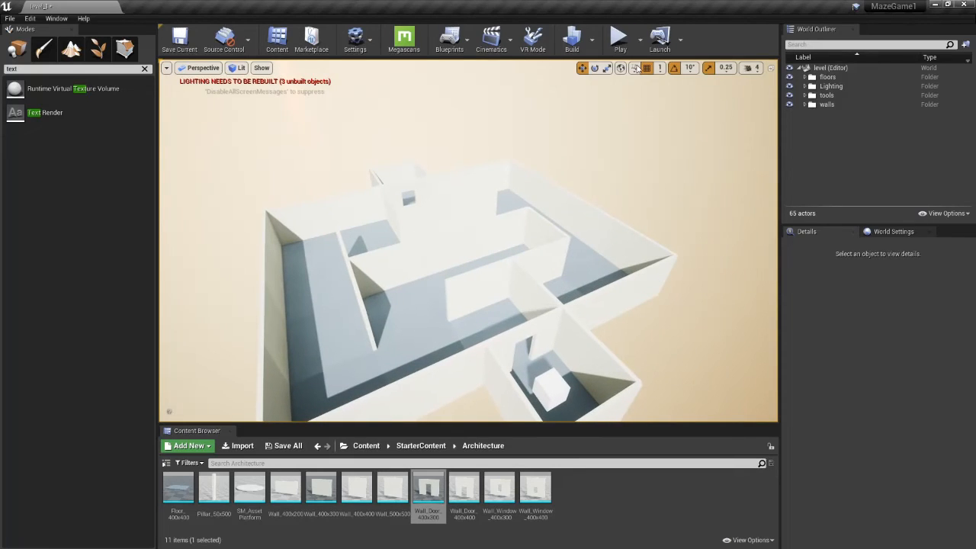
Step: Set the lighting quality to High, build the level, and close the resulting message log
left_click(592, 42)
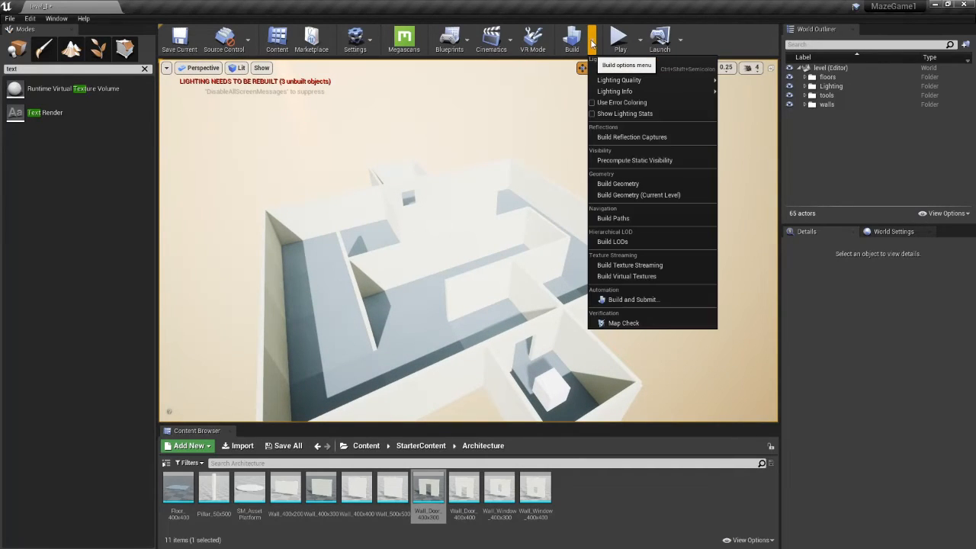
mouse_move(705, 80)
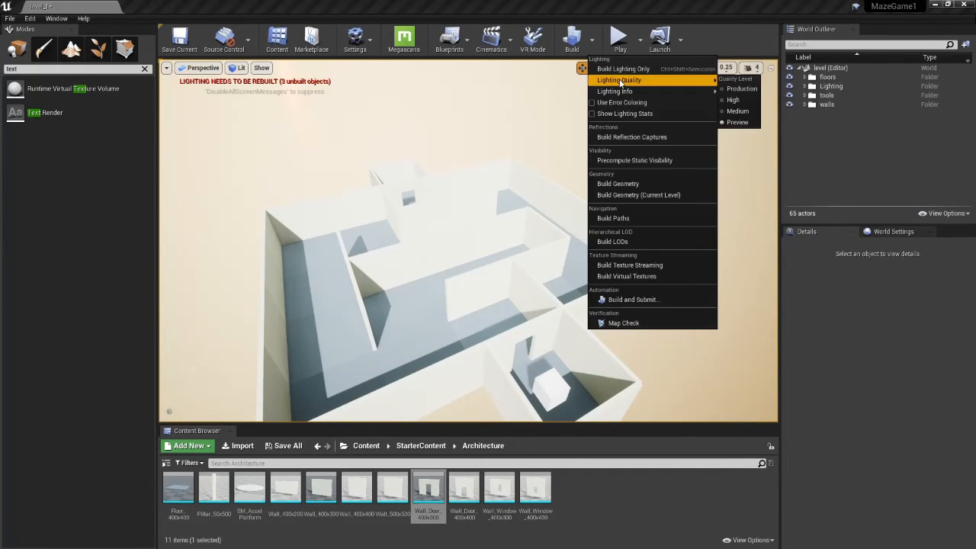
left_click(734, 104)
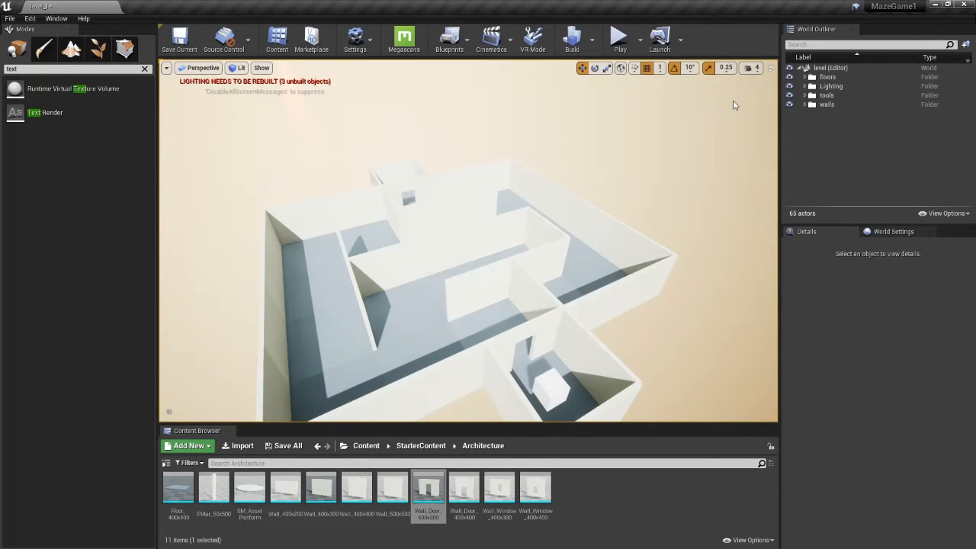
left_click(572, 39)
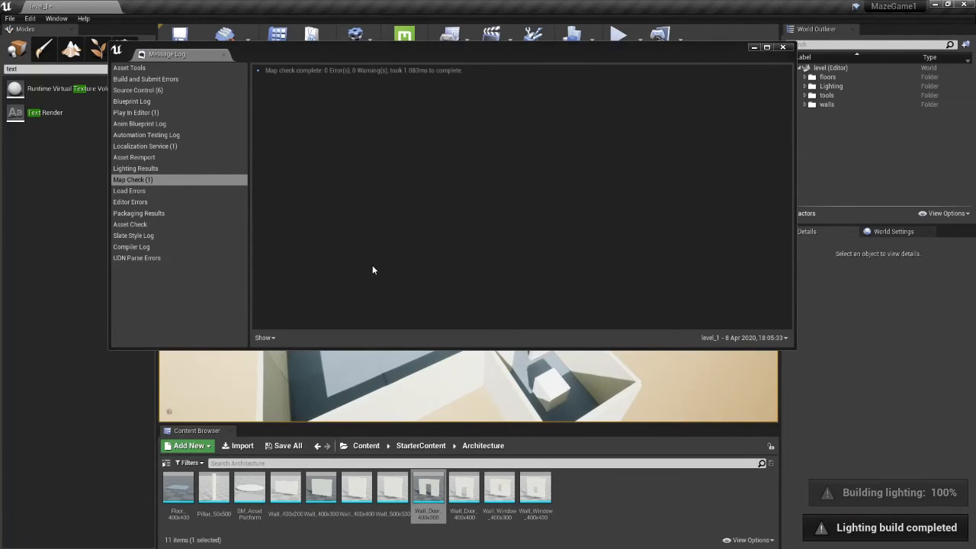
left_click(783, 49)
Step: Play-test the maze from the Entrance doorway to the EXIT! doorway, stop the session, and save the level
key("w")
mouse_move(658, 222)
right_mouse_down()
mouse_move(642, 234)
mouse_move(648, 221)
mouse_move(724, 199)
mouse_move(751, 201)
mouse_move(660, 228)
mouse_move(762, 223)
mouse_move(686, 224)
right_mouse_up()
key("w")
key("w")
key("w")
key("s")
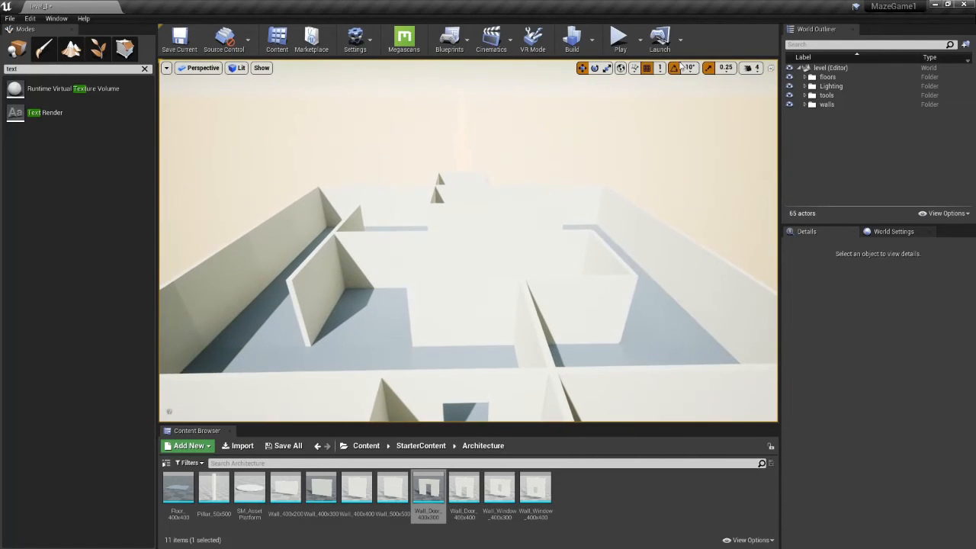
left_click(620, 42)
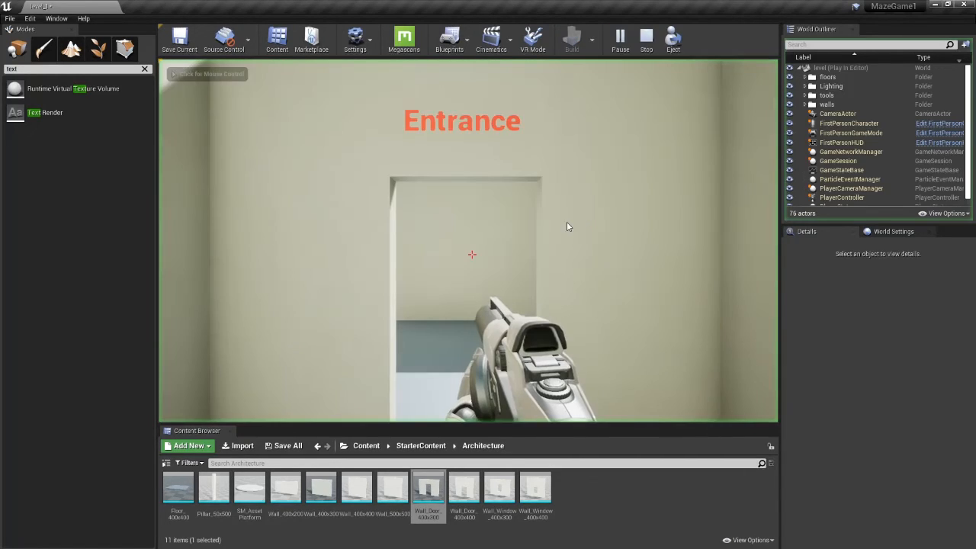
key("w")
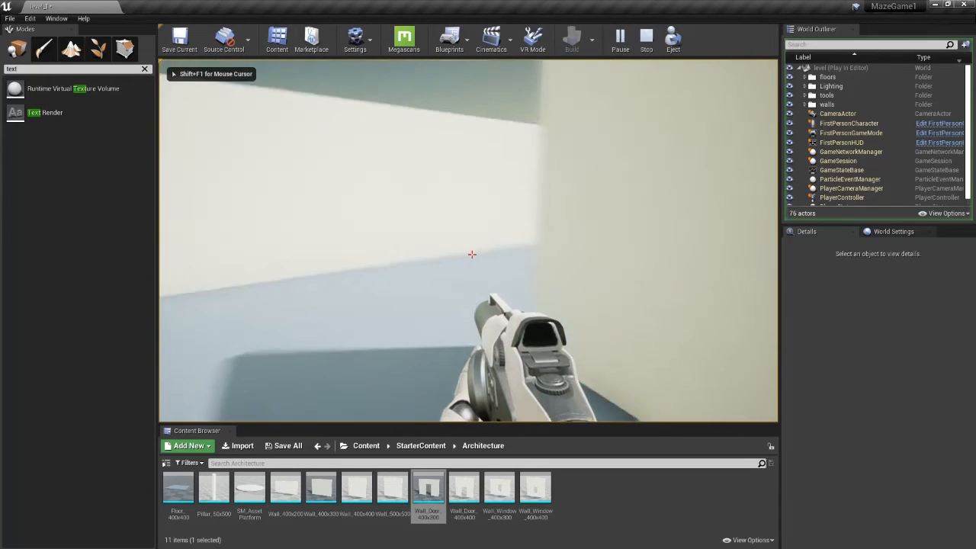
key("w")
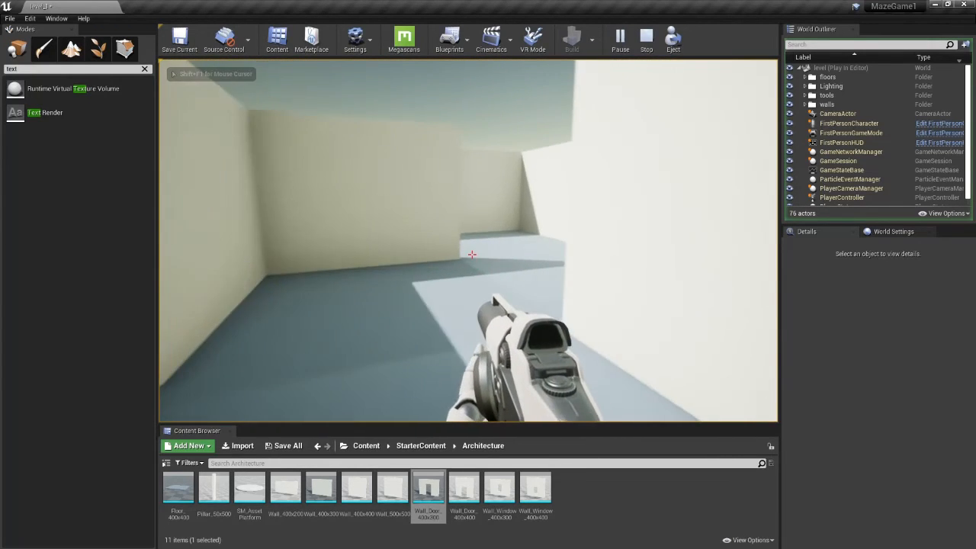
key("w")
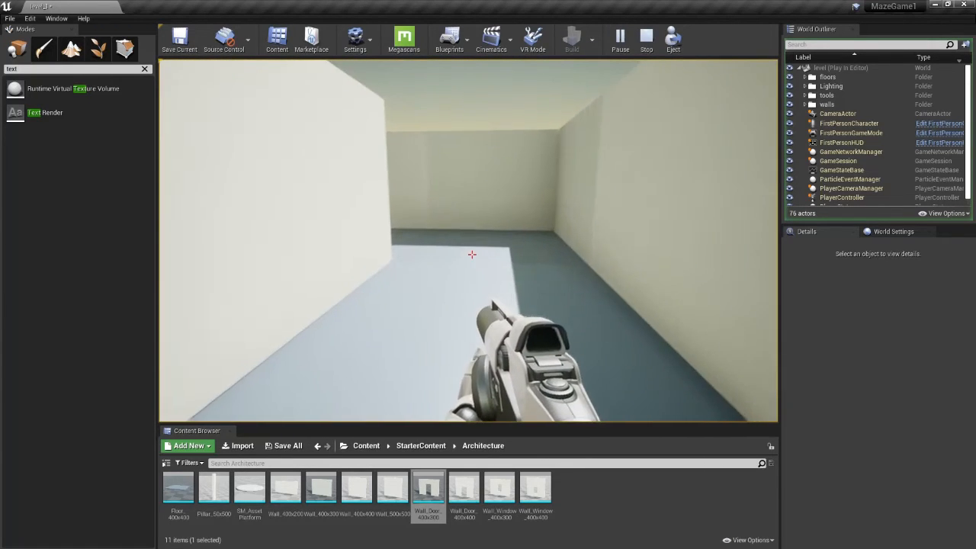
key("w")
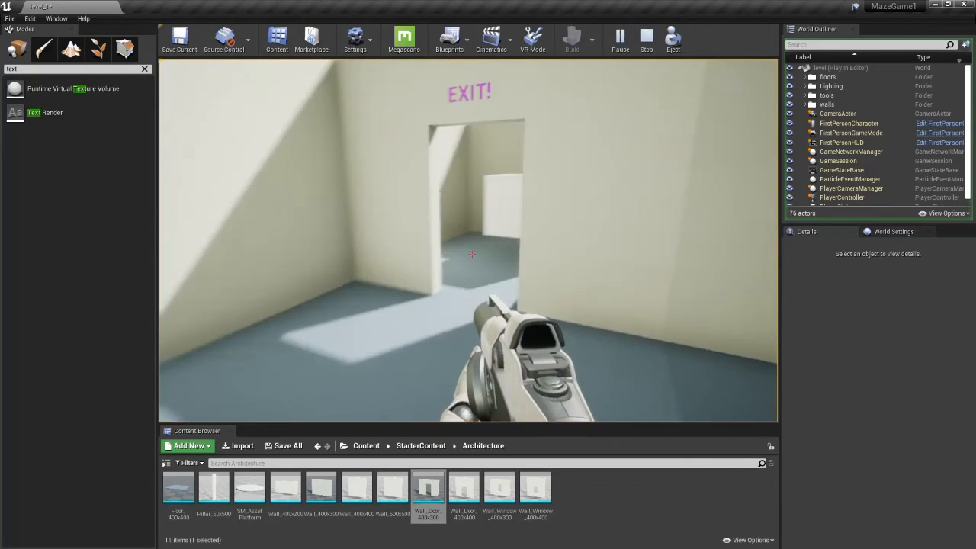
key("Escape")
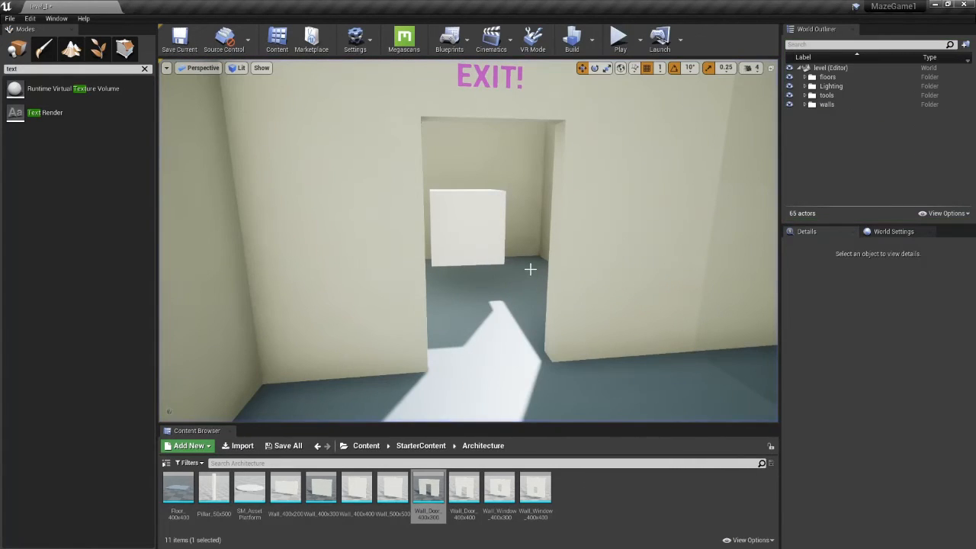
key("ctrl+s")
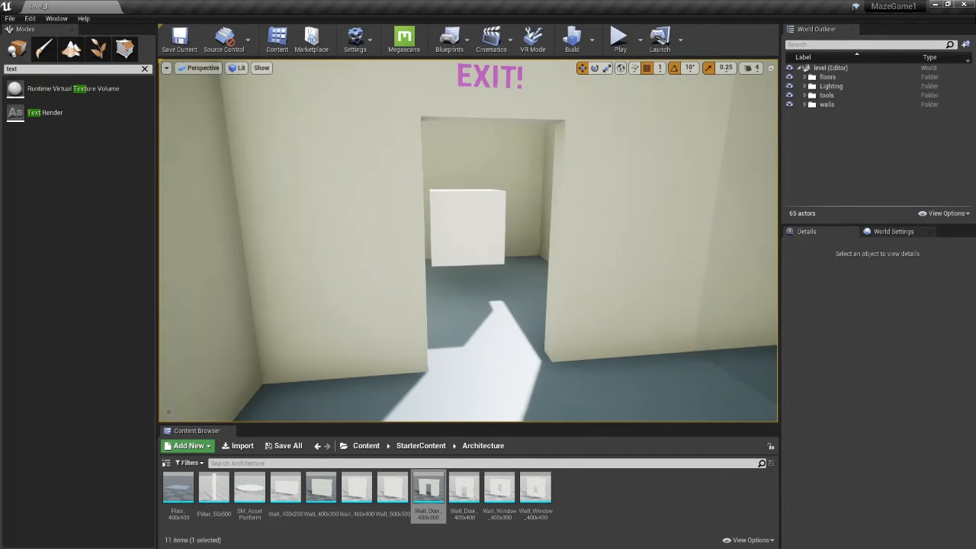
Step: Shift the outer wall segment Wall_400x308 outward along Y to 1220 and inspect the joints with its neighbouring walls
right_click_drag(390, 138, 576, 140)
right_click_drag(528, 273, 595, 280)
key("w")
right_click_drag(468, 241, 523, 273)
left_click(506, 266)
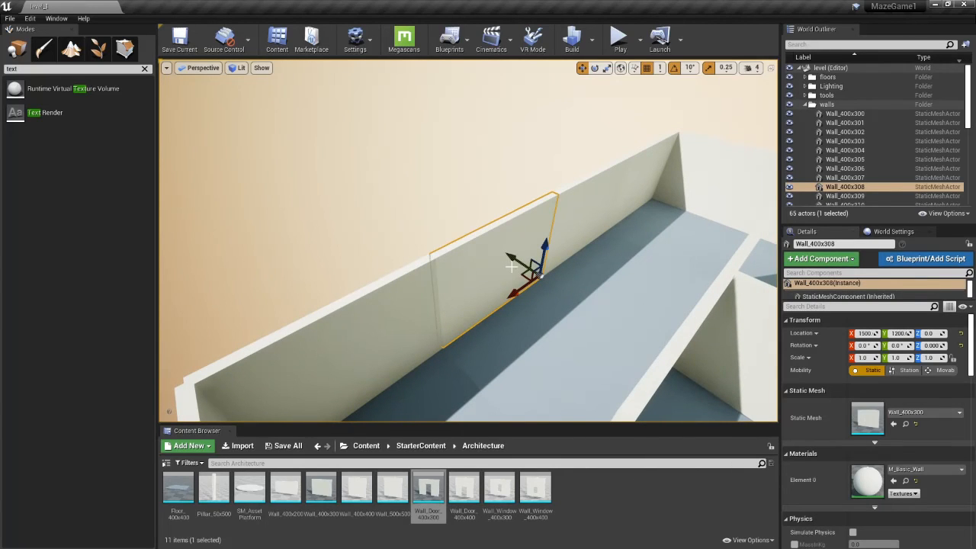
left_click_drag(517, 261, 509, 256)
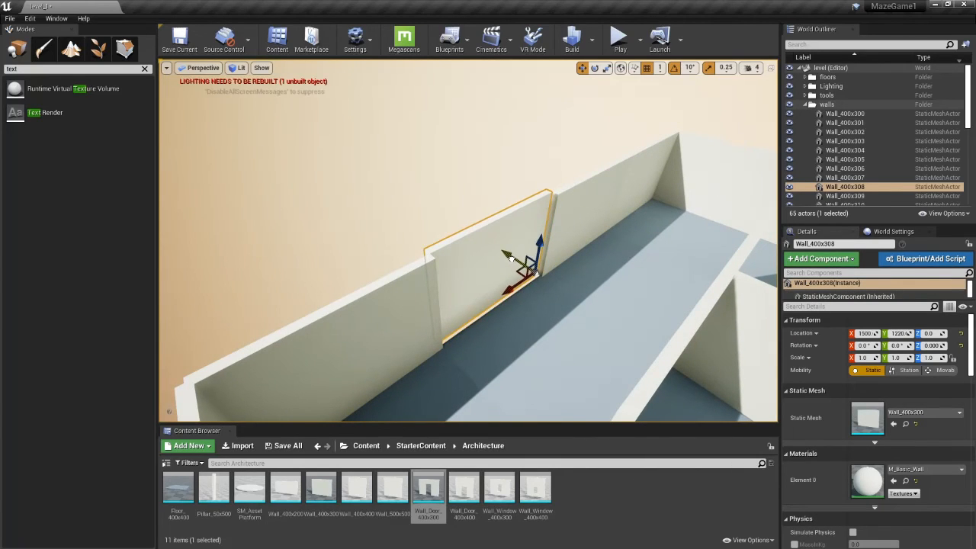
right_click_drag(510, 257, 434, 263)
right_click_drag(471, 232, 492, 221)
key("w")
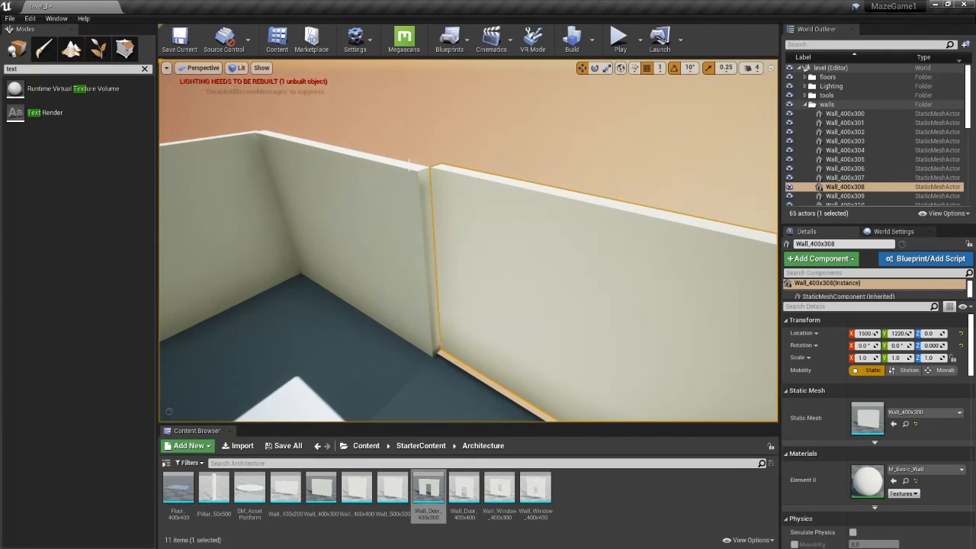
right_click_drag(438, 271, 559, 188)
mouse_move(505, 210)
right_mouse_down()
mouse_move(473, 221)
mouse_move(511, 228)
mouse_move(499, 218)
right_mouse_up()
key("a")
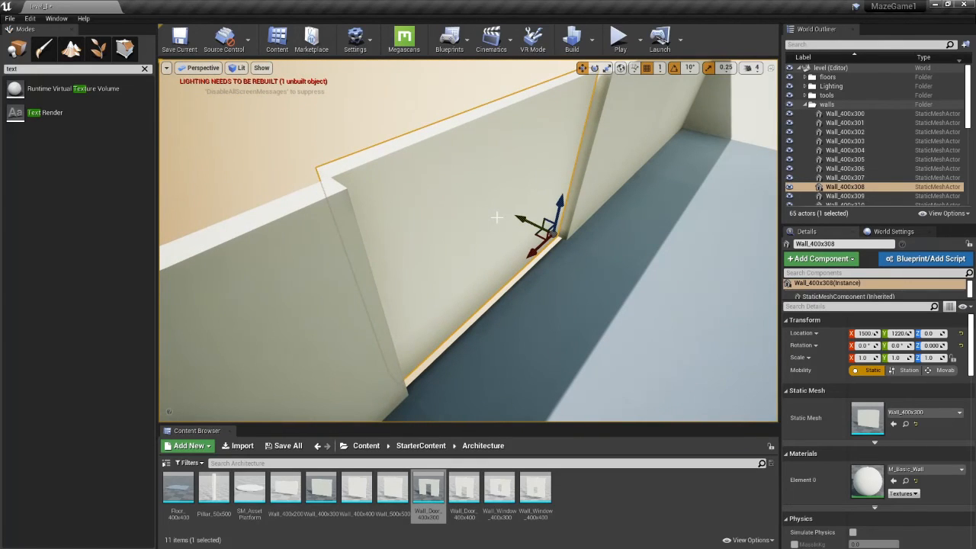
Step: Undo the outer wall segment's move and clear the selection
key("ctrl+z")
key("Escape")
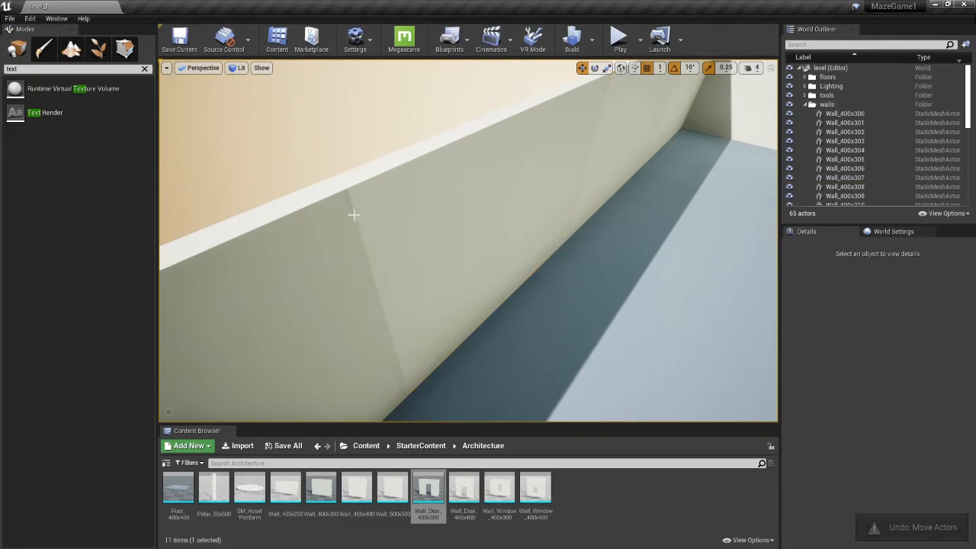
Step: Examine the joints along the outer wall for alignment and review the full maze layout from the entrance side
right_click_drag(410, 394, 343, 389)
key("d")
right_click_drag(559, 151, 589, 169)
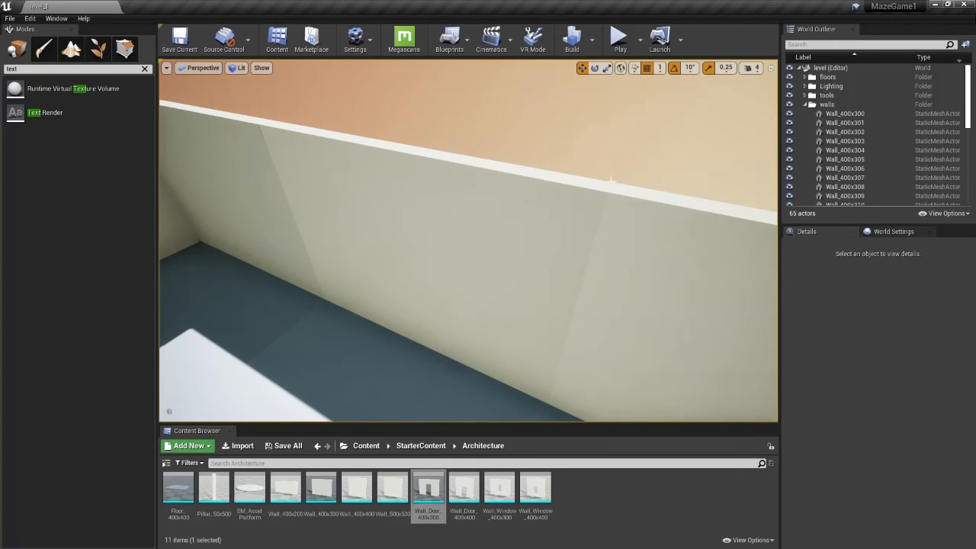
scroll(526, 298, "down", 3)
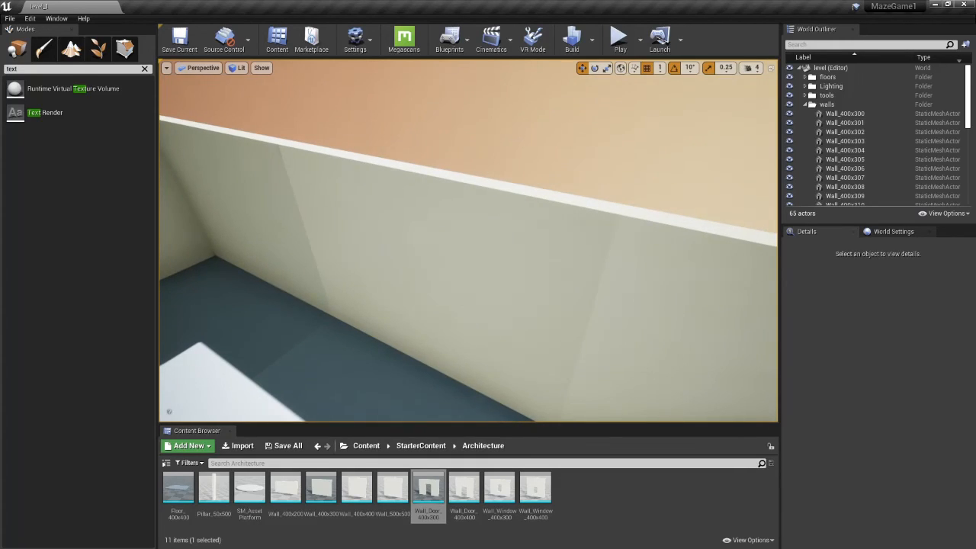
right_click_drag(526, 287, 455, 277)
key("s")
key("w")
key("s")
key("w")
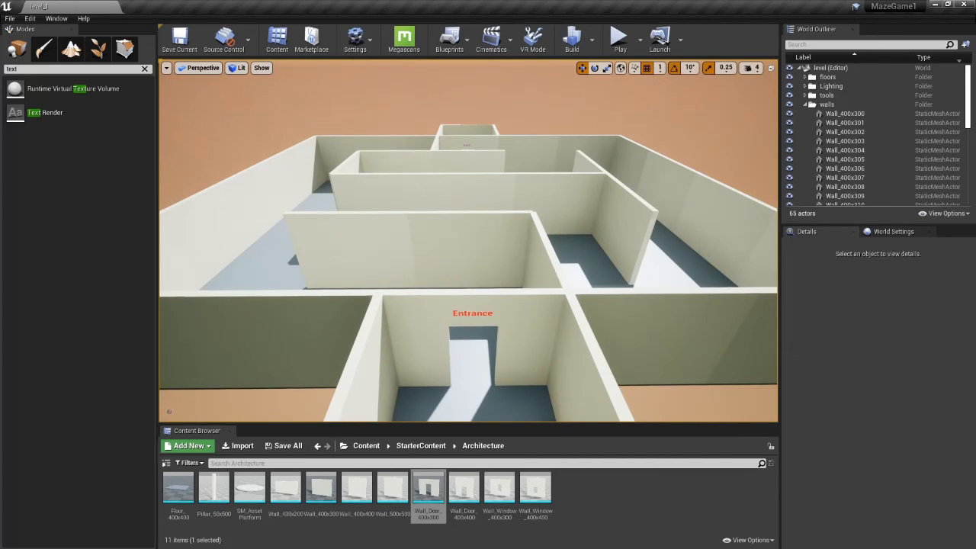